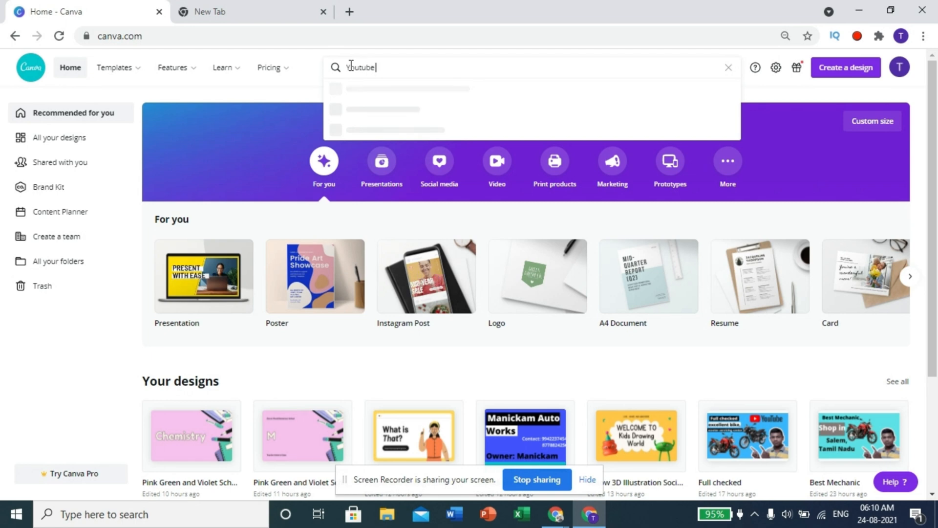
# - Search for "Youtube Thum" and open the suggested YouTube Thumbnail template category
pyautogui.write('Th')
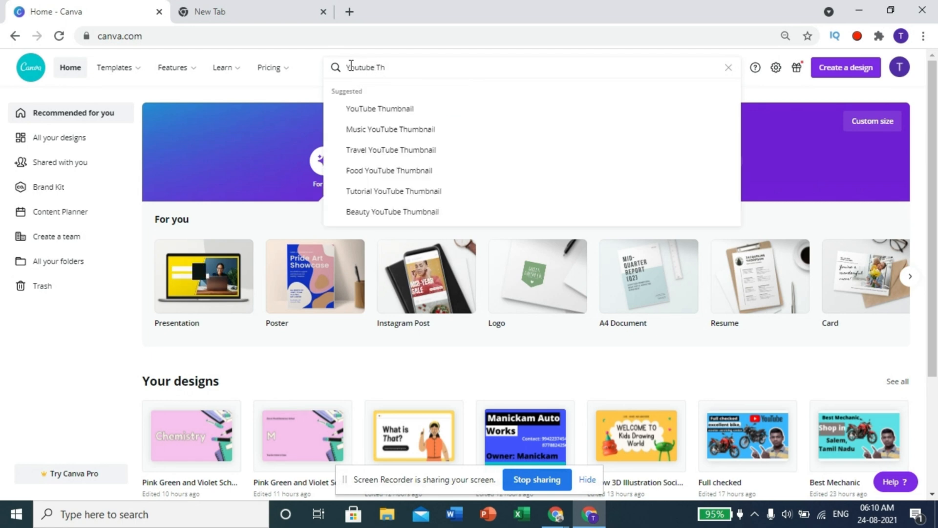
pyautogui.write('um')
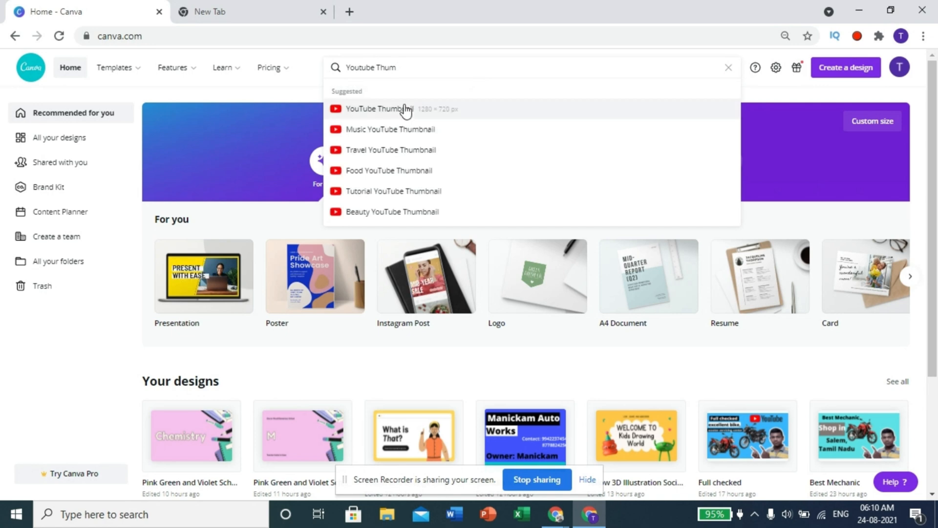
pyautogui.click(406, 110)
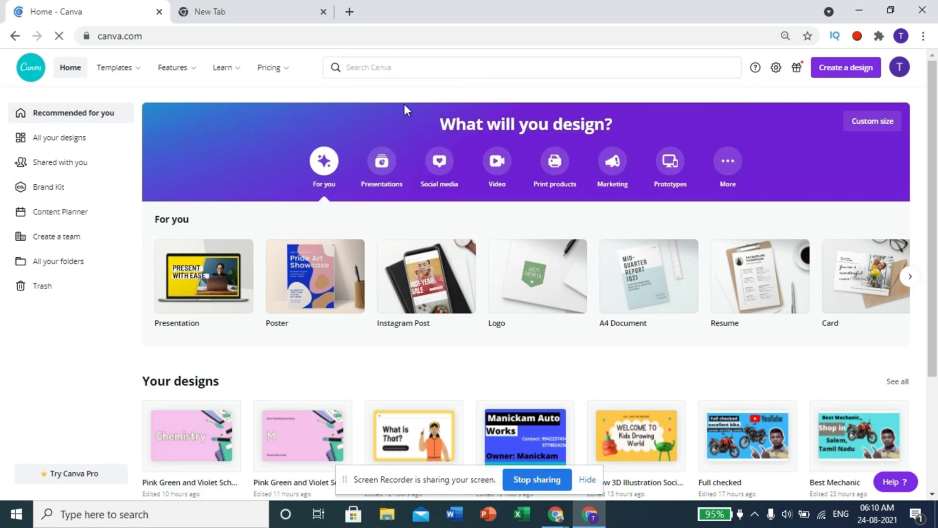
# - Set the browser page zoom to 100%
pyautogui.click(925, 43)
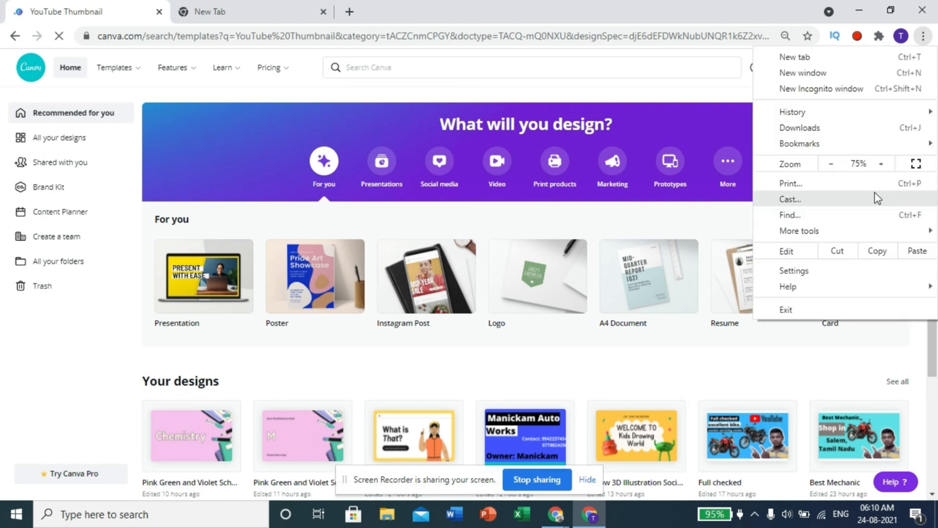
pyautogui.click(884, 164)
pyautogui.click(884, 163)
pyautogui.click(883, 164)
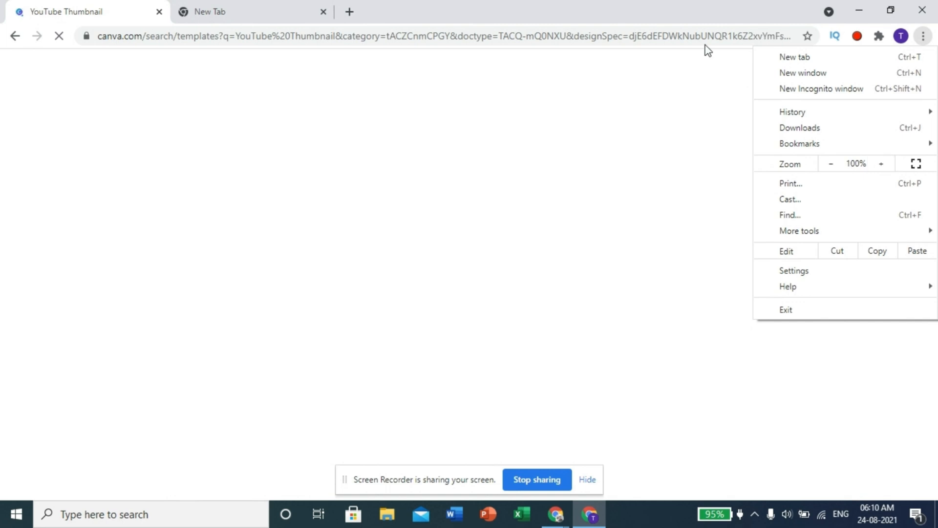
pyautogui.click(678, 25)
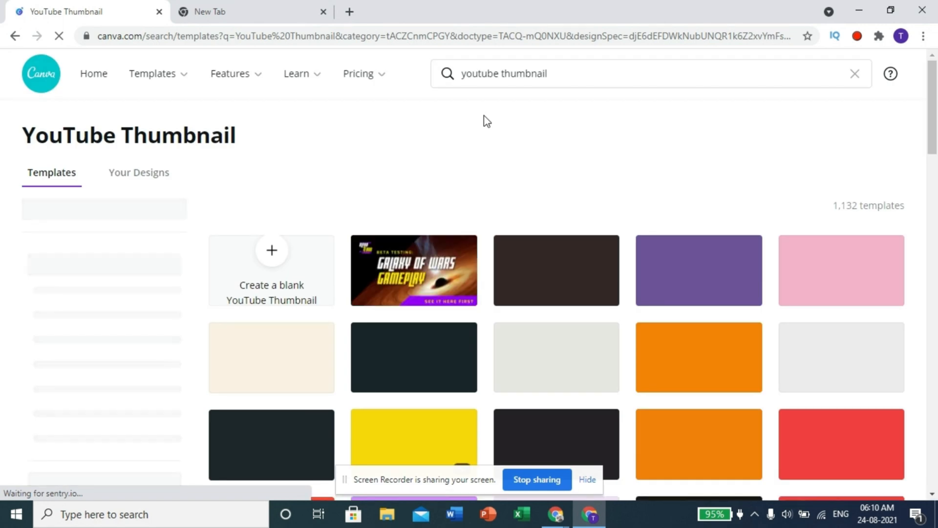
# - Create a blank YouTube Thumbnail design and fill its background with light turquoise from the default colours
pyautogui.click(275, 267)
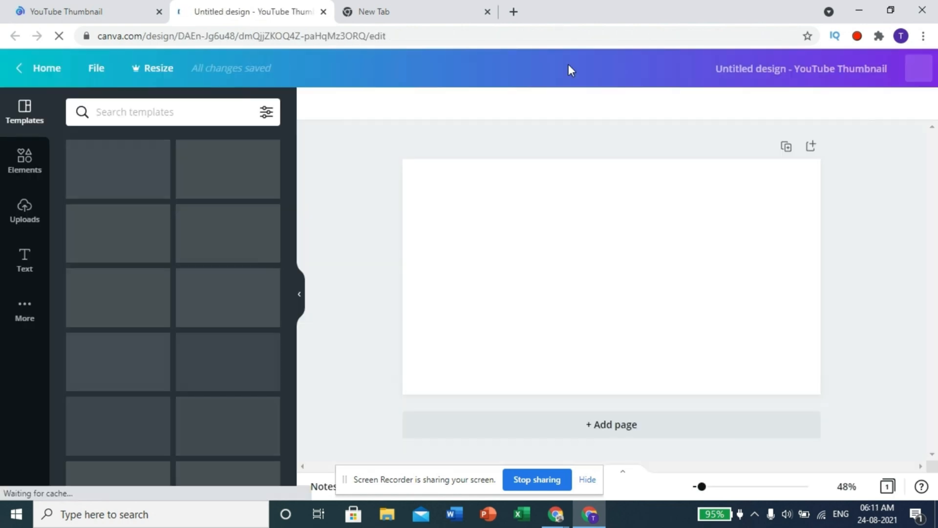
pyautogui.click(434, 296)
pyautogui.click(313, 104)
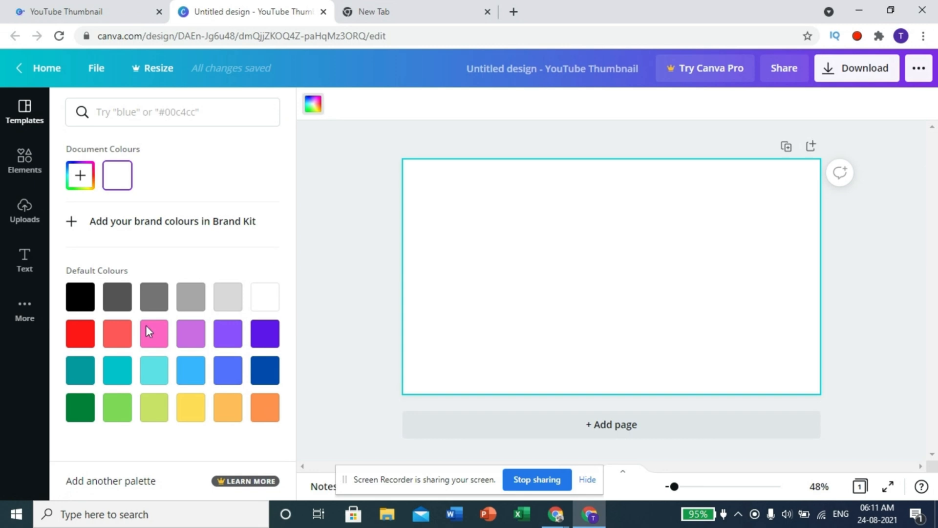
pyautogui.click(156, 374)
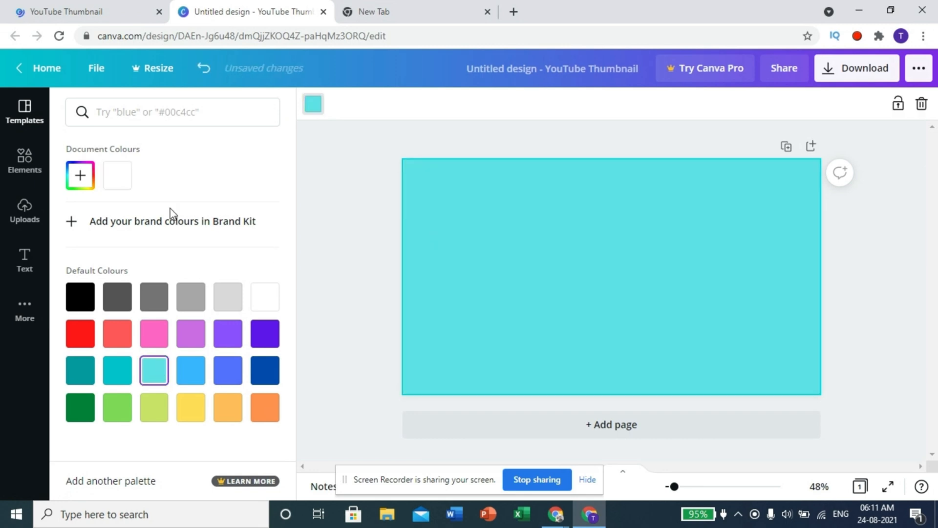
# - Upload the image file "thumbnail" from the device's Desktop folder to the design's media library
pyautogui.click(24, 210)
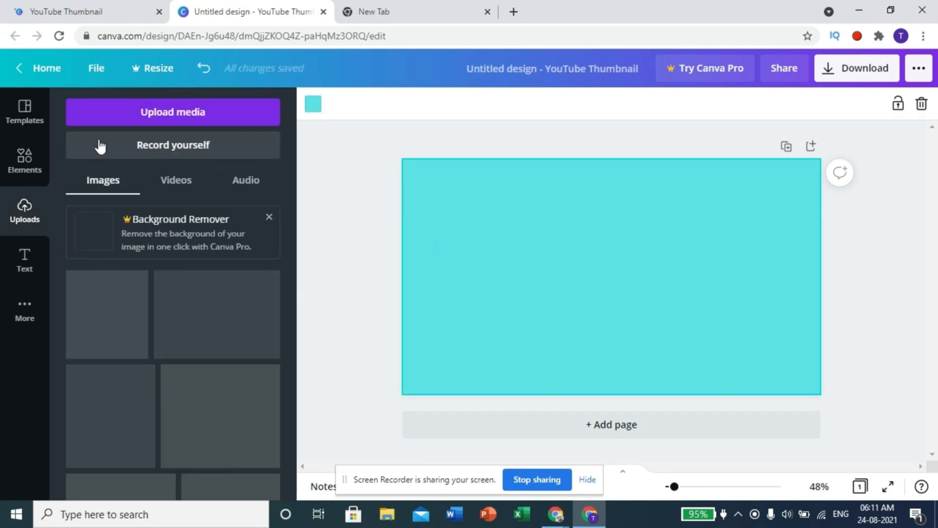
pyautogui.click(230, 111)
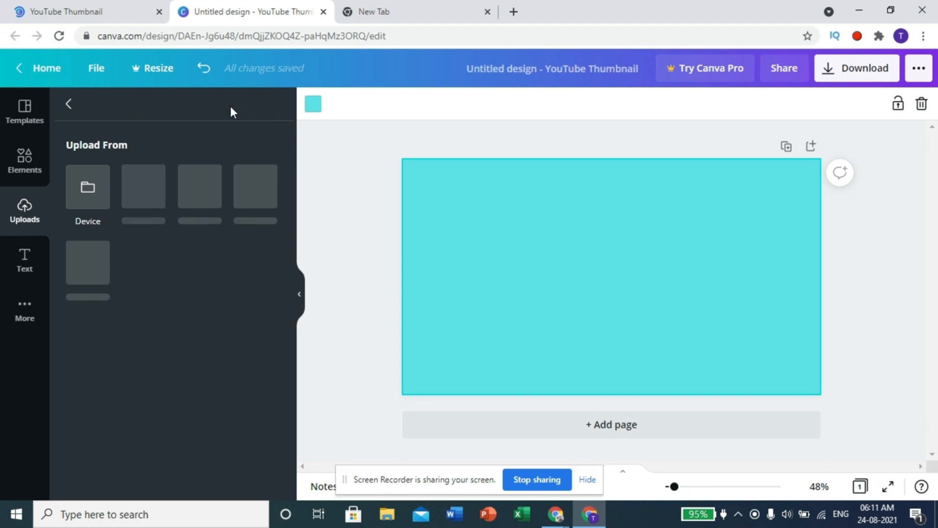
pyautogui.click(91, 189)
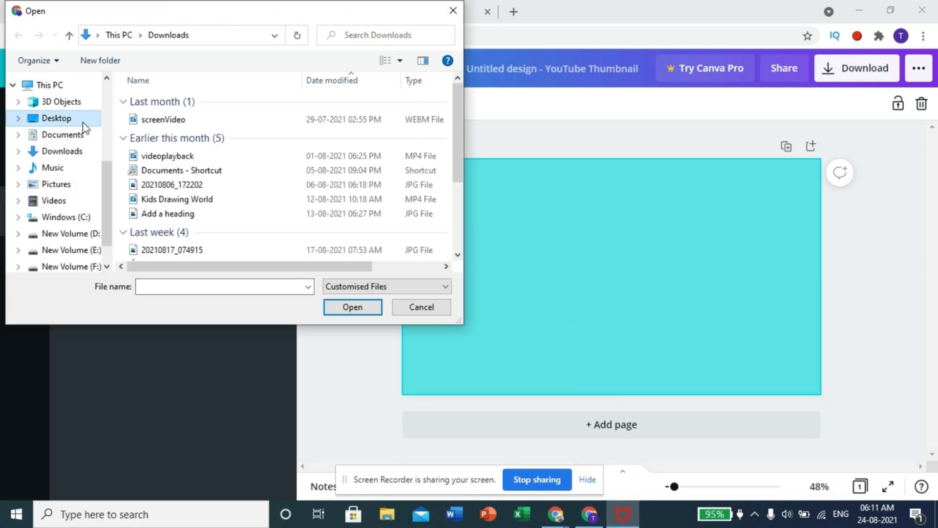
pyautogui.click(83, 122)
pyautogui.moveTo(455, 154); pyautogui.dragTo(441, 247)
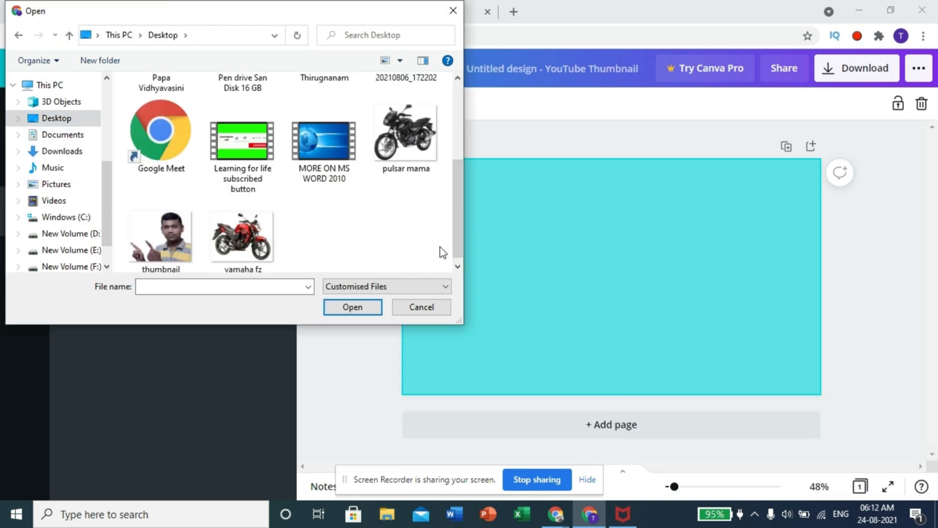
pyautogui.click(167, 230)
pyautogui.click(355, 307)
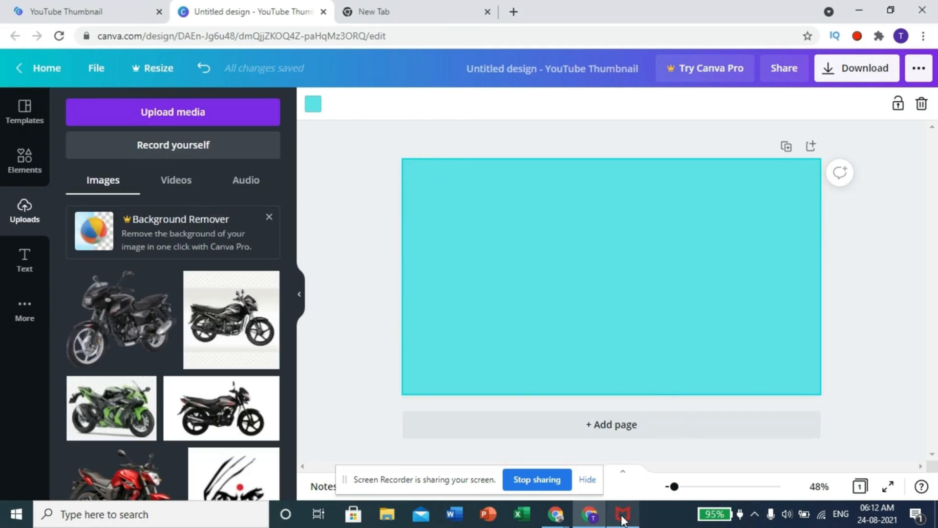
pyautogui.moveTo(622, 518)
pyautogui.click(647, 409)
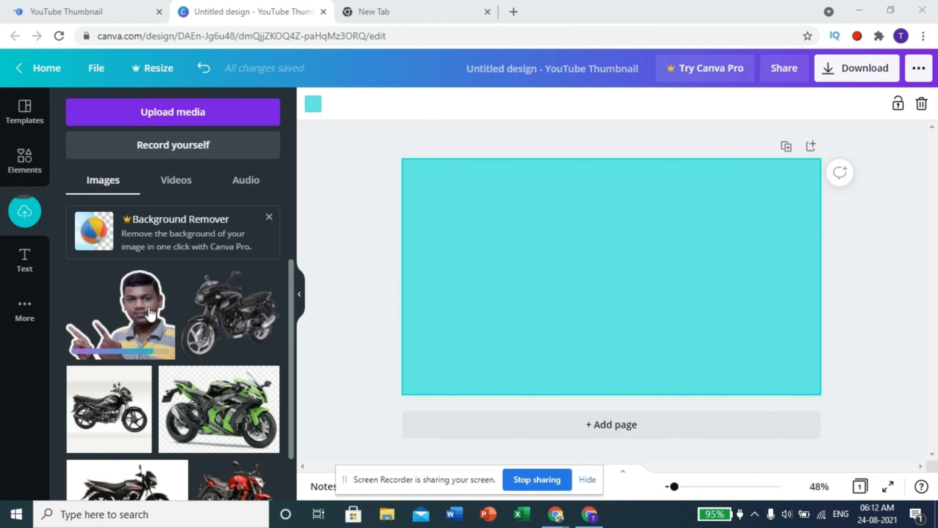
# - Add the uploaded photo of the pointing person, fit it into the page's lower-right corner and enlarge it slightly
pyautogui.click(143, 311)
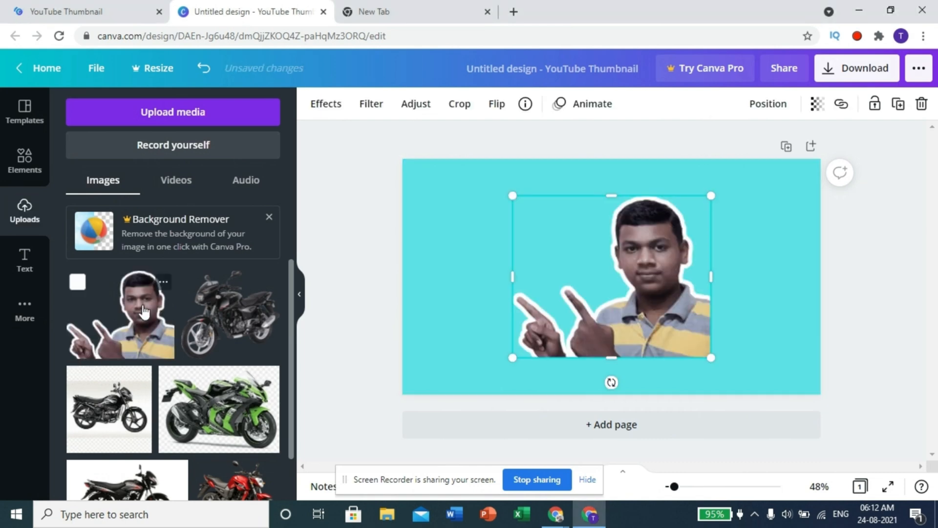
pyautogui.moveTo(645, 331); pyautogui.dragTo(756, 368)
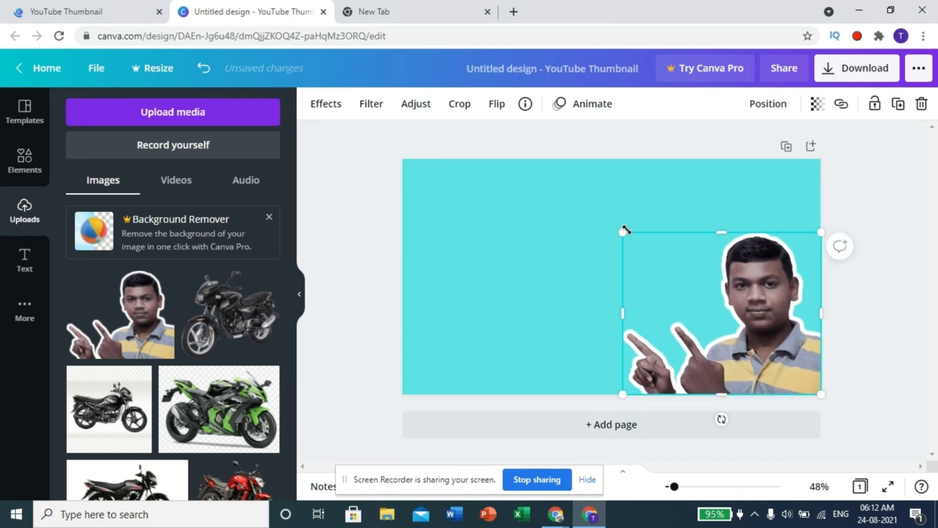
pyautogui.moveTo(623, 229)
pyautogui.mouseDown()
pyautogui.moveTo(611, 224)
pyautogui.moveTo(619, 227)
pyautogui.mouseUp()
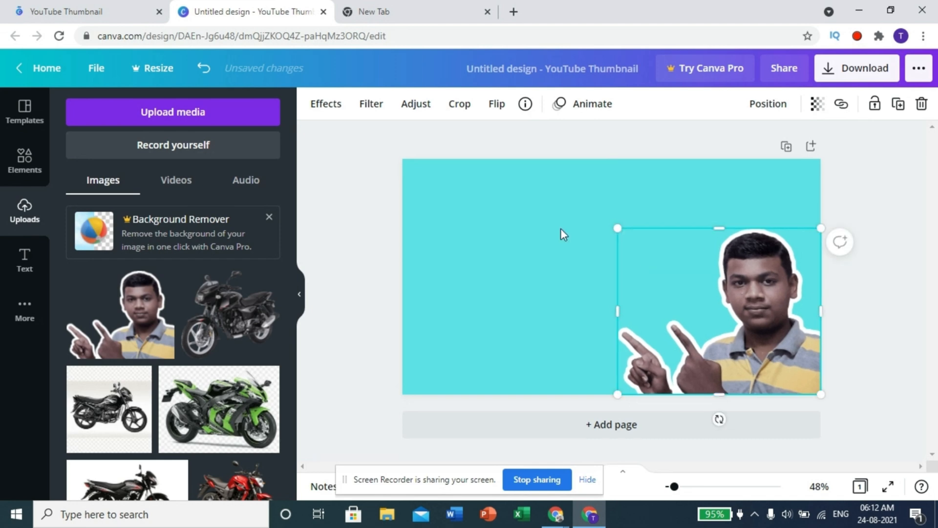
pyautogui.click(561, 234)
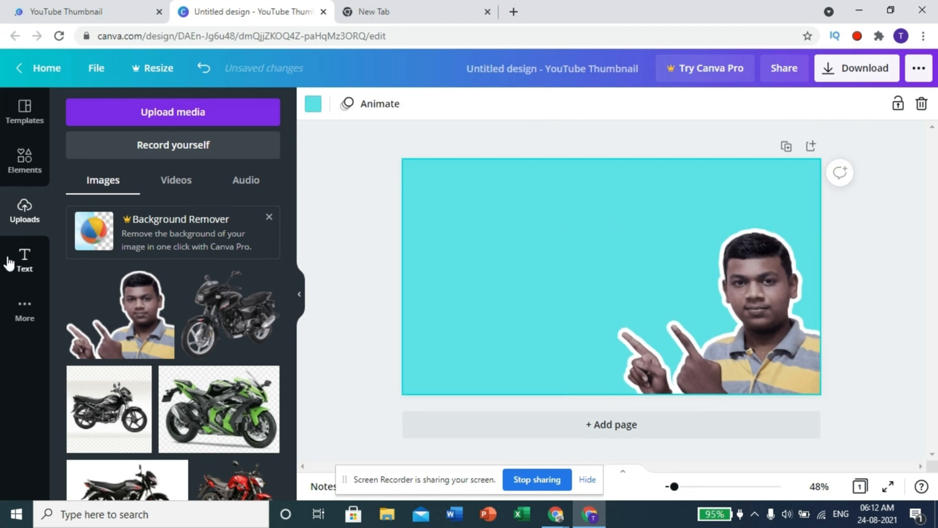
# - Add a heading reading "How to", move it to the page's upper-left area and enlarge it to font size 75.5
pyautogui.click(25, 259)
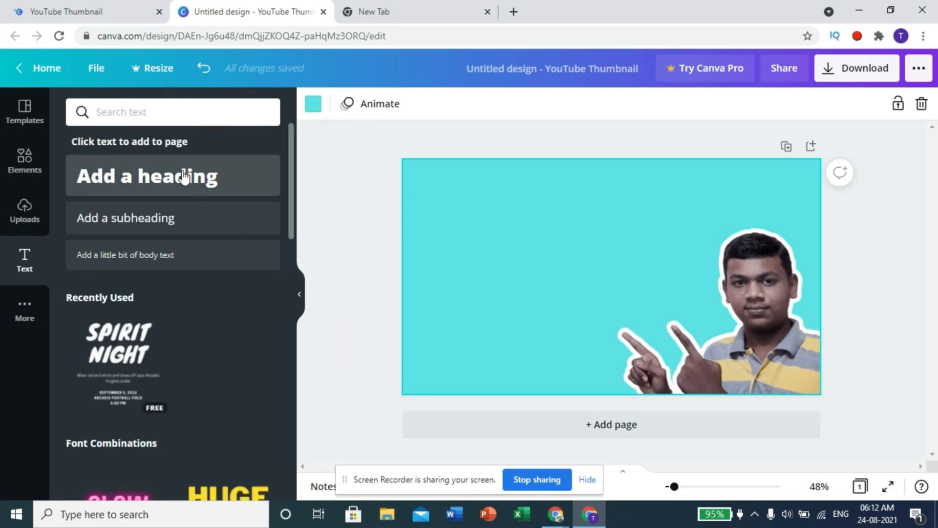
pyautogui.click(184, 177)
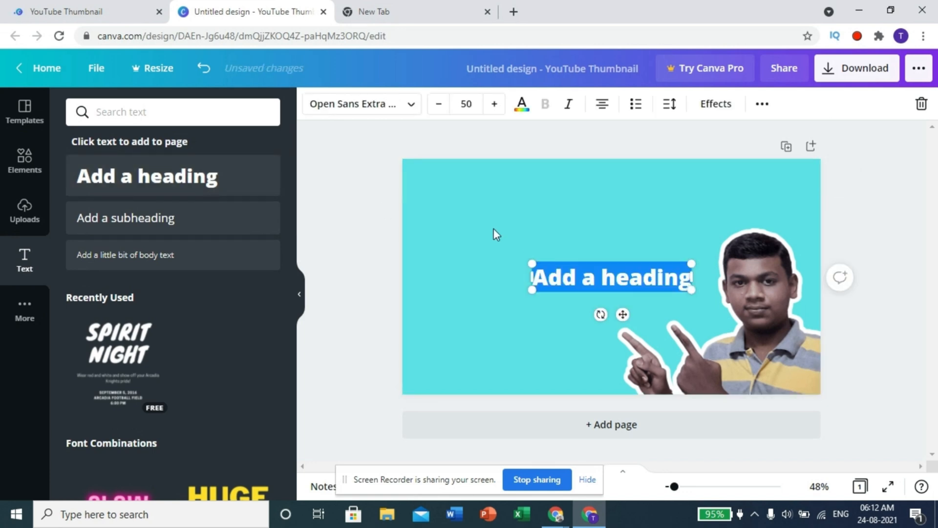
pyautogui.write('How to')
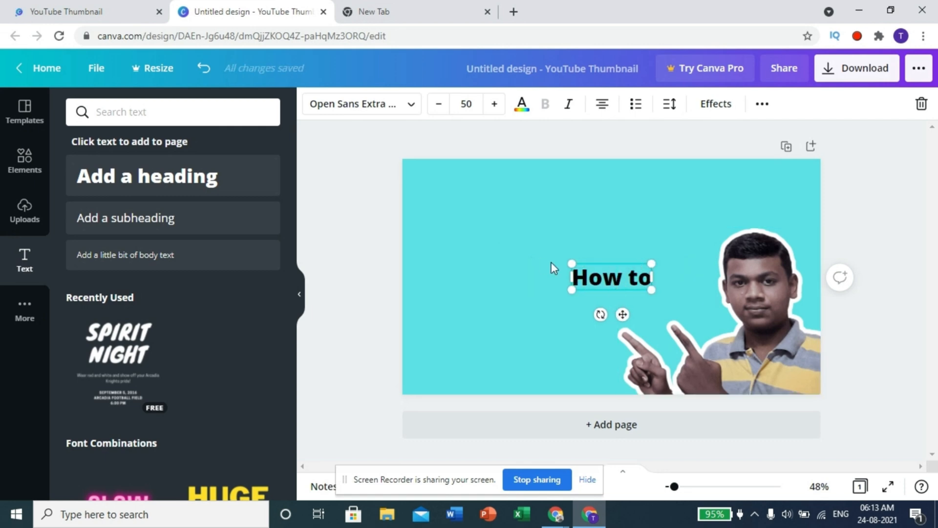
pyautogui.moveTo(622, 314); pyautogui.dragTo(513, 243)
pyautogui.moveTo(502, 189); pyautogui.dragTo(460, 174)
pyautogui.moveTo(501, 201); pyautogui.dragTo(541, 218)
# - Duplicate the "How to" heading, place the copy directly below it and replace its text with "create a"
pyautogui.click(771, 104)
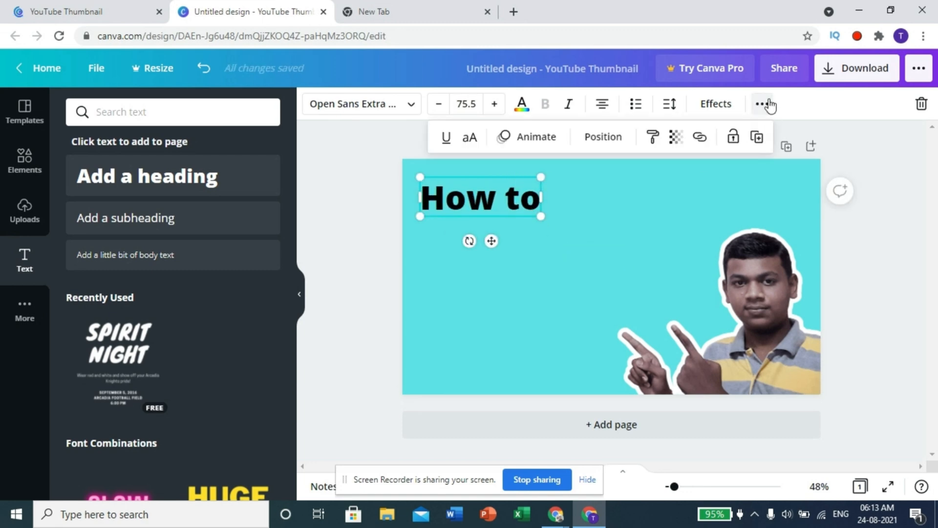
pyautogui.click(752, 138)
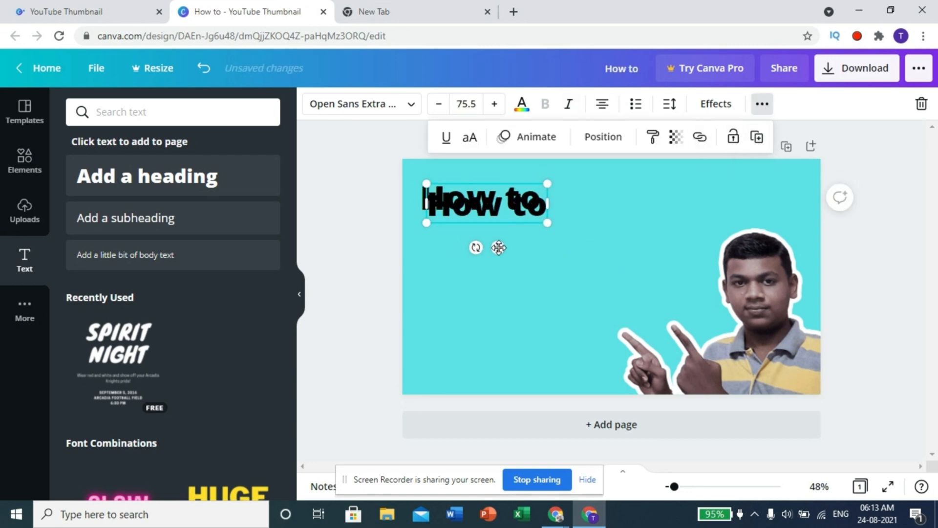
pyautogui.moveTo(429, 194); pyautogui.dragTo(422, 227)
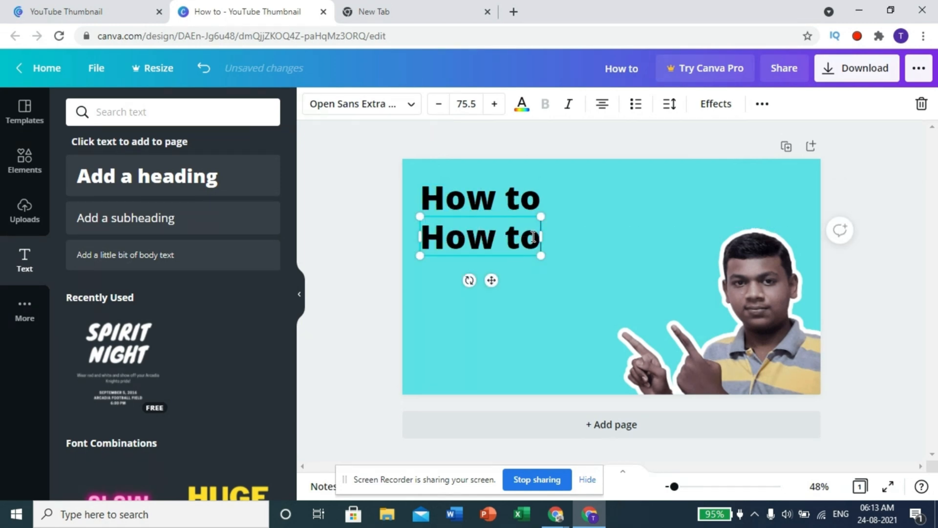
pyautogui.press('BackSpace')
pyautogui.press('BackSpace')
pyautogui.press('BackSpace')
pyautogui.press('BackSpace')
pyautogui.press('BackSpace')
pyautogui.press('BackSpace')
pyautogui.write('create a')
pyautogui.click(606, 229)
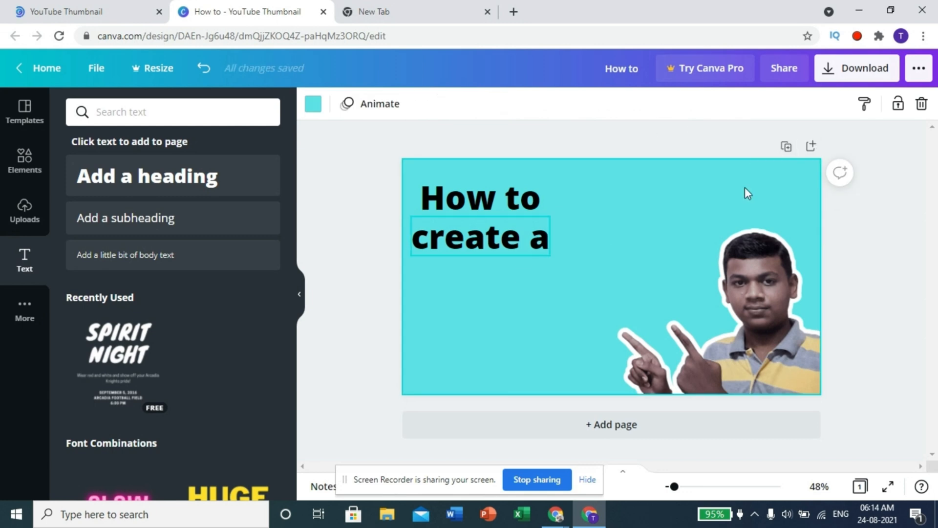
# - Duplicate the "create a" line below itself, change the copy to "Youtube Thumbnail" and widen its text box to fit one line
pyautogui.click(481, 237)
pyautogui.click(764, 105)
pyautogui.click(757, 137)
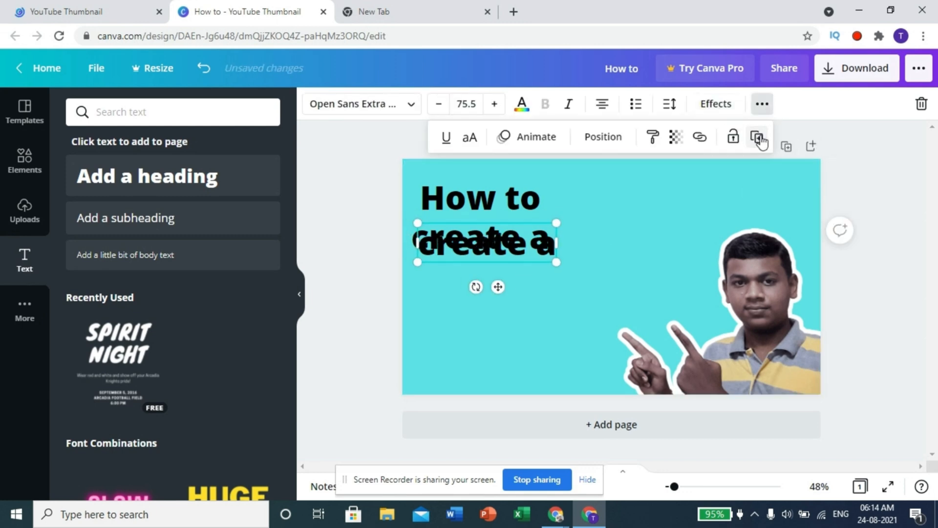
pyautogui.moveTo(497, 287); pyautogui.dragTo(491, 329)
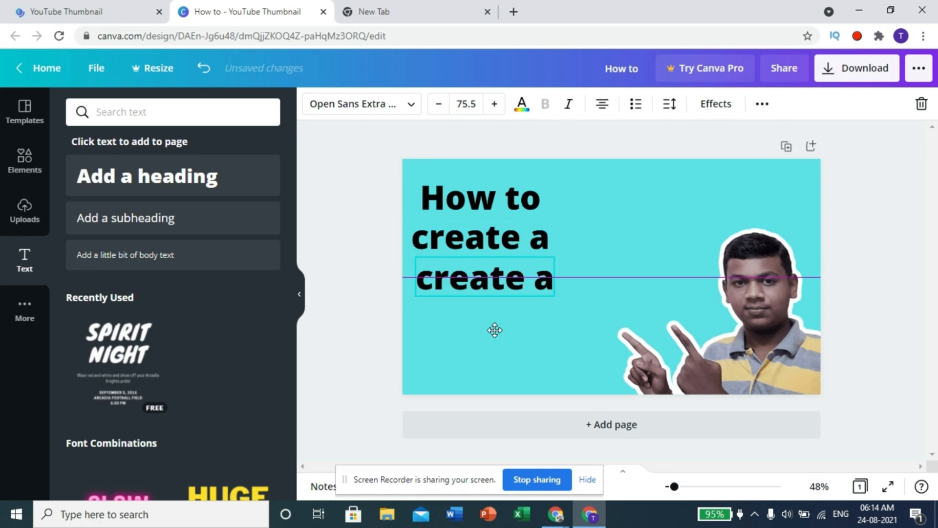
pyautogui.click(472, 292)
pyautogui.press('BackSpace')
pyautogui.press('BackSpace')
pyautogui.press('BackSpace')
pyautogui.press('BackSpace')
pyautogui.press('BackSpace')
pyautogui.press('BackSpace')
pyautogui.press('BackSpace')
pyautogui.press('BackSpace')
pyautogui.write('Youtube Thumbna')
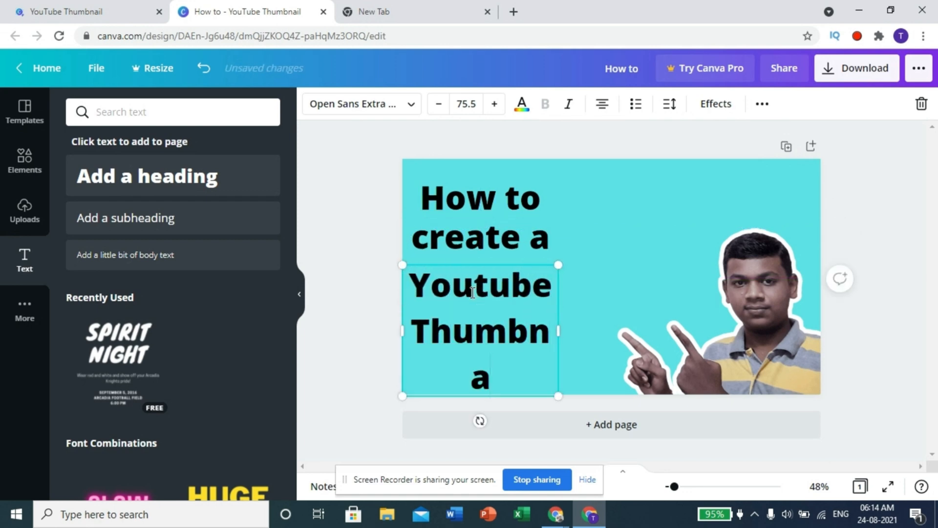
pyautogui.write('il')
pyautogui.moveTo(560, 329)
pyautogui.mouseDown()
pyautogui.moveTo(638, 330)
pyautogui.moveTo(705, 307)
pyautogui.moveTo(745, 312)
pyautogui.moveTo(685, 290)
pyautogui.moveTo(565, 335)
pyautogui.moveTo(570, 341)
pyautogui.mouseUp()
# - Move the "create a" and "How to" lines slightly down and right, closer to the "Youtube Thumbnail" line
pyautogui.click(487, 248)
pyautogui.moveTo(491, 280); pyautogui.dragTo(496, 289)
pyautogui.click(481, 200)
pyautogui.moveTo(483, 242); pyautogui.dragTo(509, 245)
# - Add a square shape resized into a bar about 120 px tall behind the "How to" heading and colour it black
pyautogui.click(22, 164)
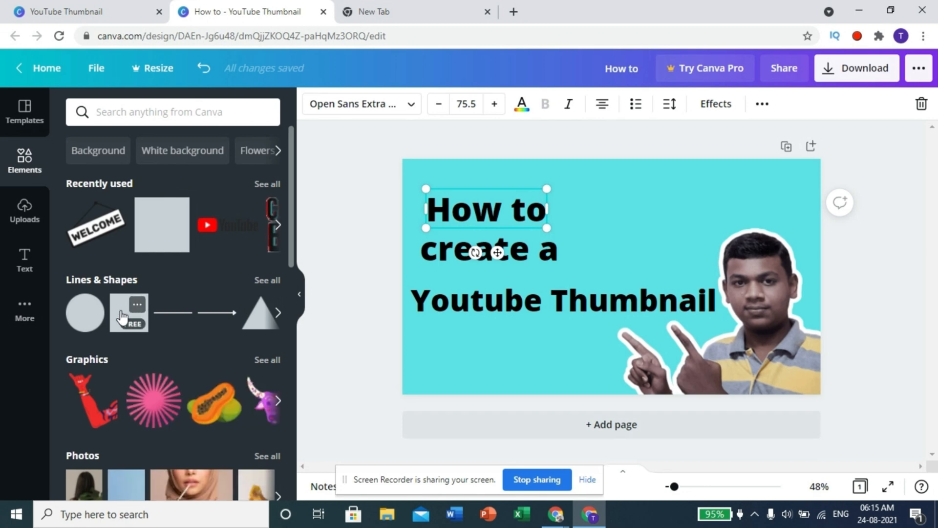
pyautogui.click(121, 316)
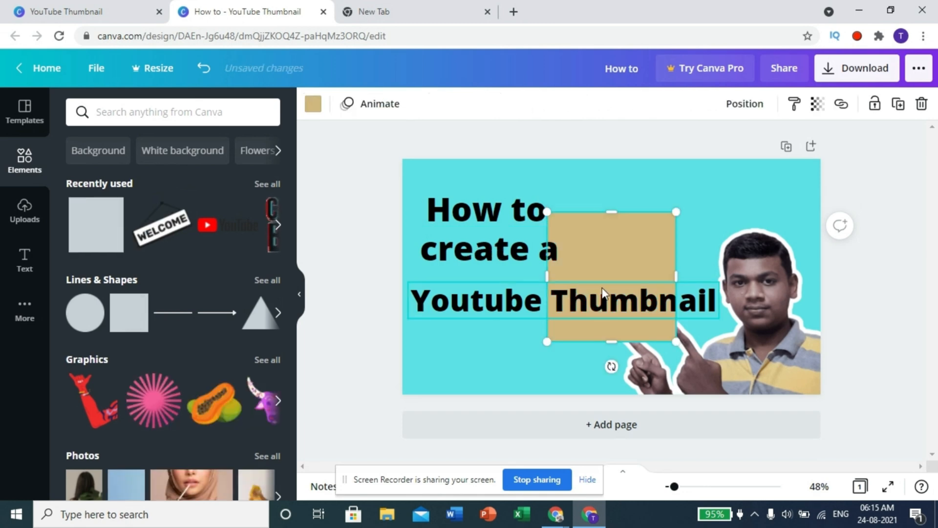
pyautogui.moveTo(546, 265); pyautogui.dragTo(489, 245)
pyautogui.moveTo(484, 212); pyautogui.dragTo(489, 230)
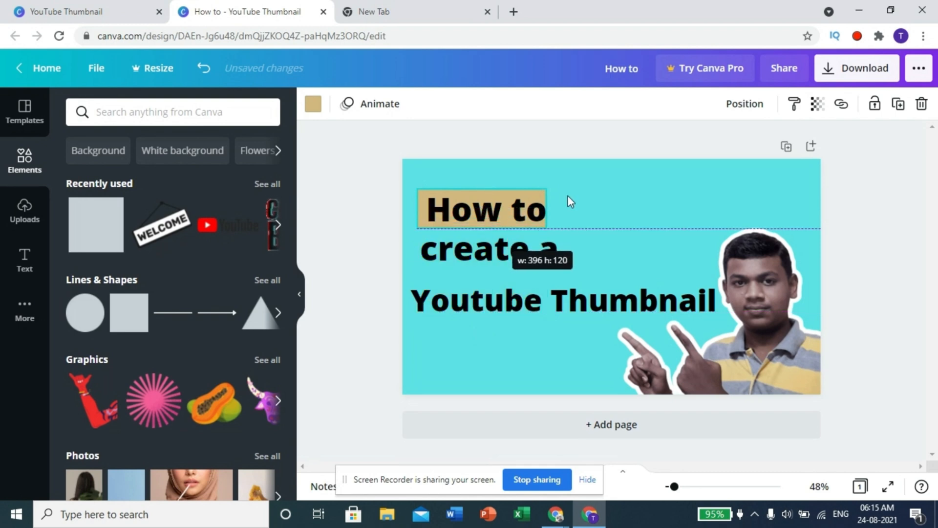
pyautogui.moveTo(549, 204); pyautogui.dragTo(552, 205)
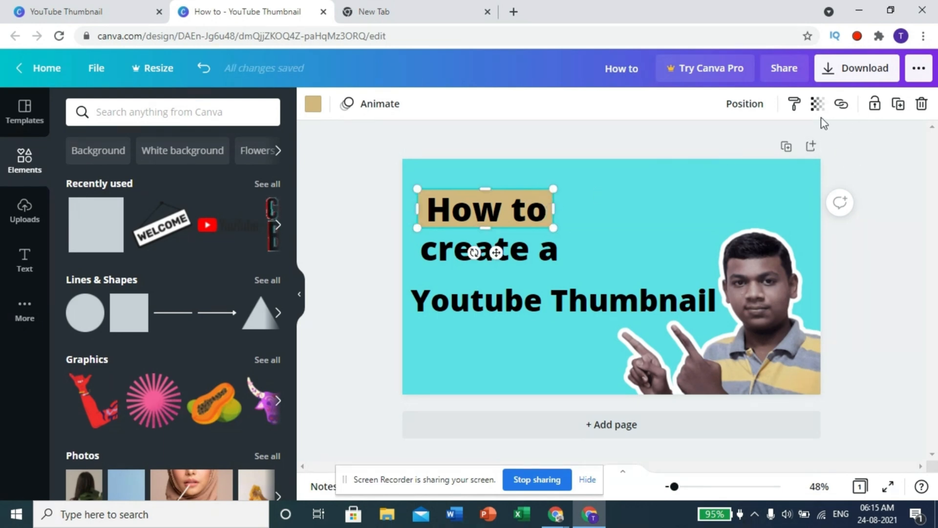
pyautogui.click(312, 104)
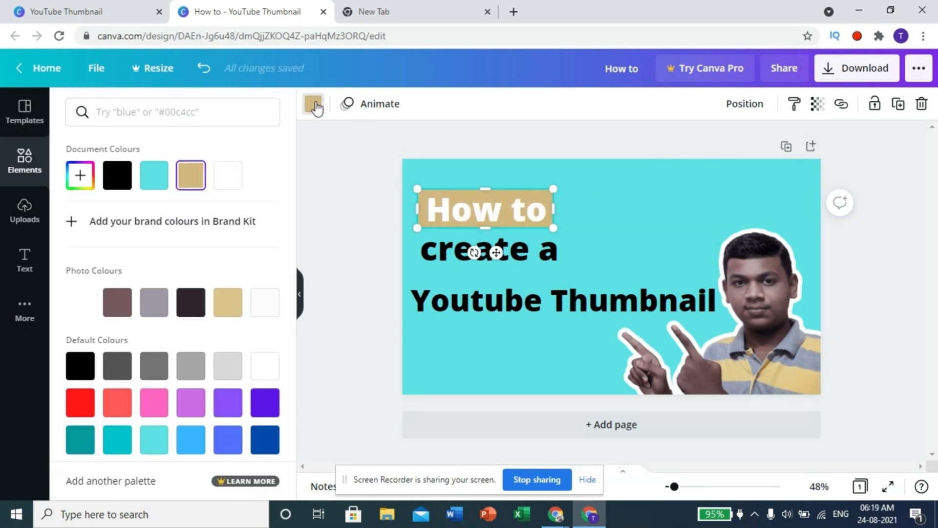
pyautogui.click(117, 175)
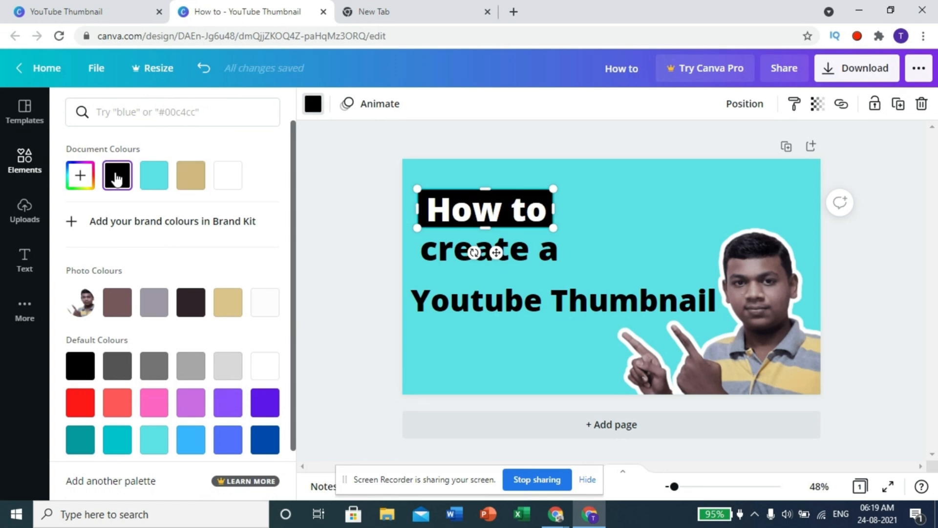
# - Add a square shape resized into a bar about 121 px tall behind the "create a" line and colour it white
pyautogui.click(24, 160)
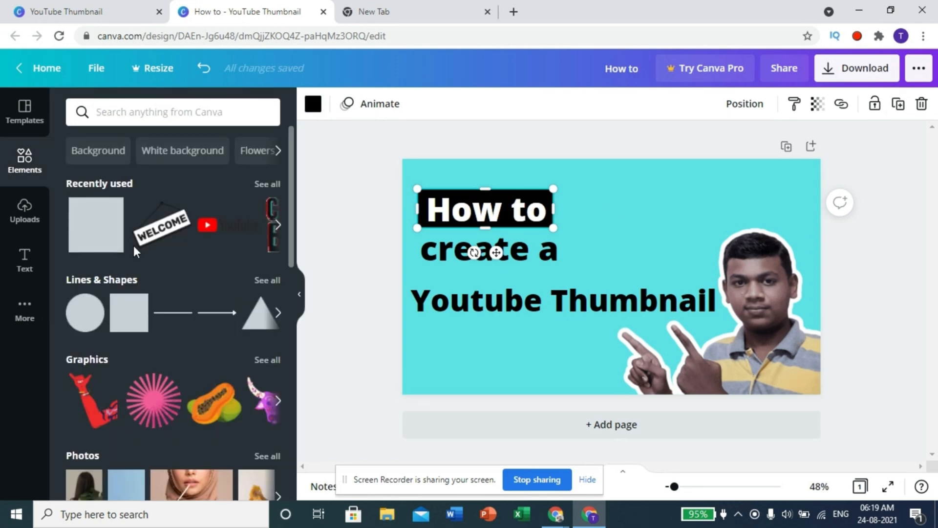
pyautogui.click(106, 242)
pyautogui.moveTo(620, 272); pyautogui.dragTo(493, 281)
pyautogui.moveTo(486, 356); pyautogui.dragTo(481, 267)
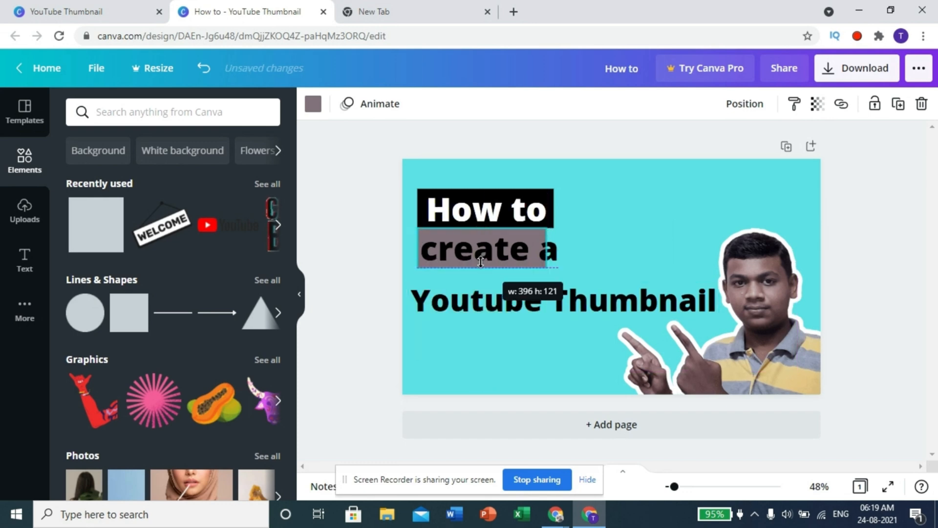
pyautogui.moveTo(548, 242); pyautogui.dragTo(564, 246)
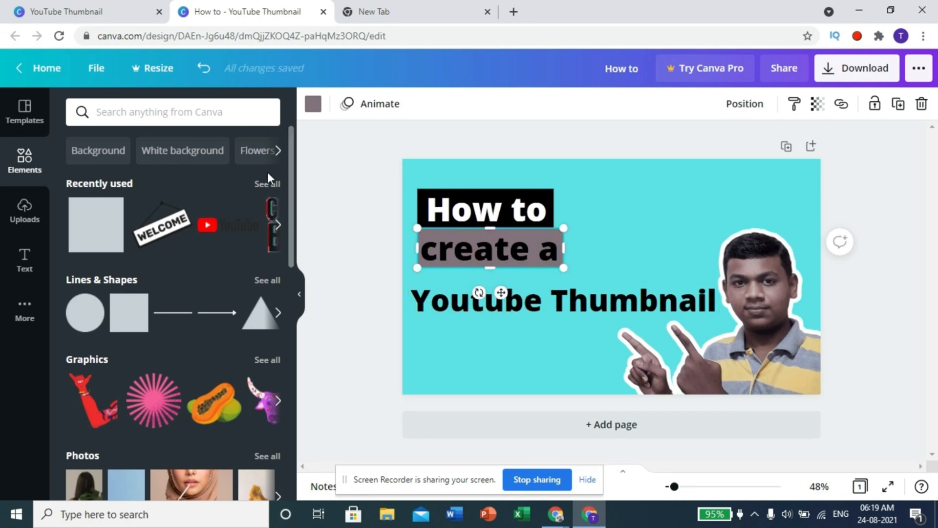
pyautogui.click(313, 103)
pyautogui.click(225, 185)
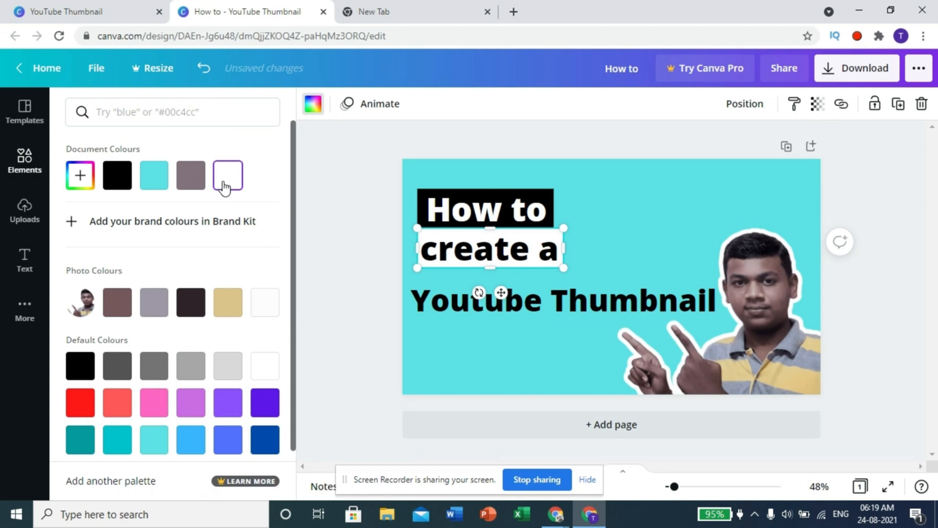
# - Add another square shape behind the "Youtube Thumbnail" line and change that line's text colour to white
pyautogui.click(26, 175)
pyautogui.click(86, 215)
pyautogui.moveTo(603, 255); pyautogui.dragTo(507, 298)
pyautogui.click(591, 303)
pyautogui.click(521, 103)
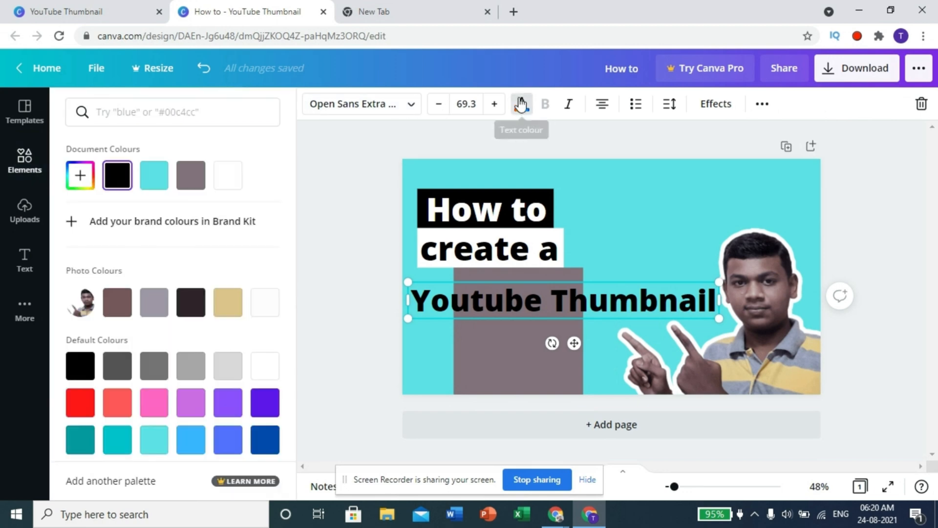
pyautogui.click(254, 308)
# - Resize the new square into a bar spanning the full "Youtube Thumbnail" line and colour it black
pyautogui.moveTo(482, 335)
pyautogui.mouseDown()
pyautogui.moveTo(436, 344)
pyautogui.moveTo(484, 318)
pyautogui.mouseUp()
pyautogui.moveTo(537, 298); pyautogui.dragTo(719, 298)
pyautogui.click(313, 104)
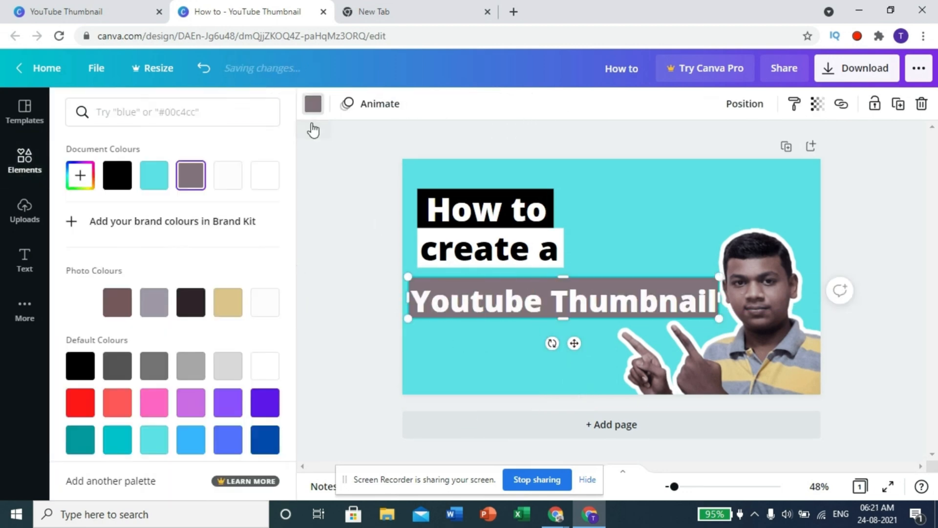
pyautogui.click(191, 301)
pyautogui.click(80, 366)
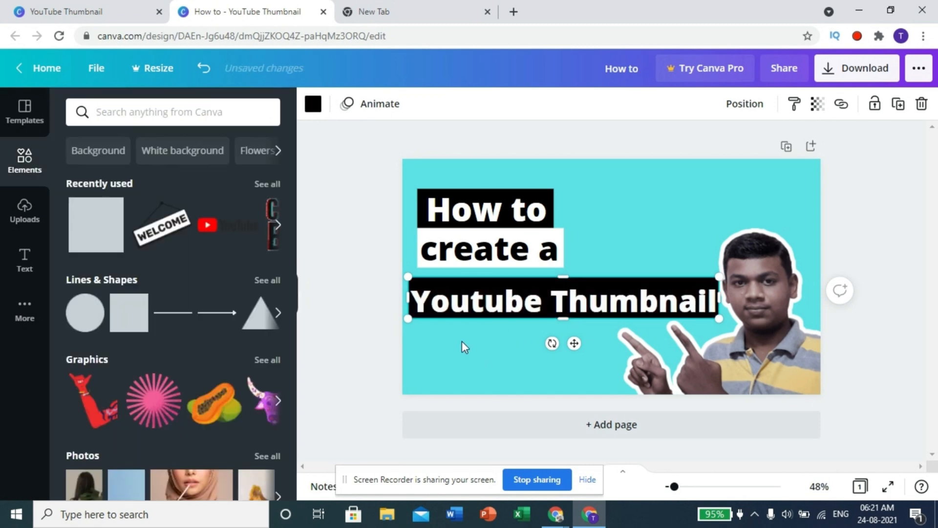
# - Search the elements for "youtube" and insert the free YouTube logo with the wordmark
pyautogui.click(180, 107)
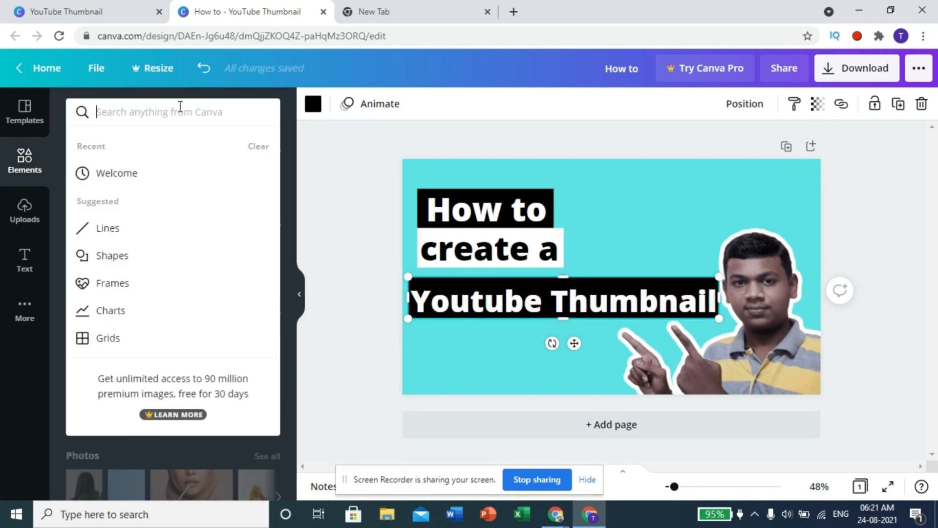
pyautogui.write('youtub')
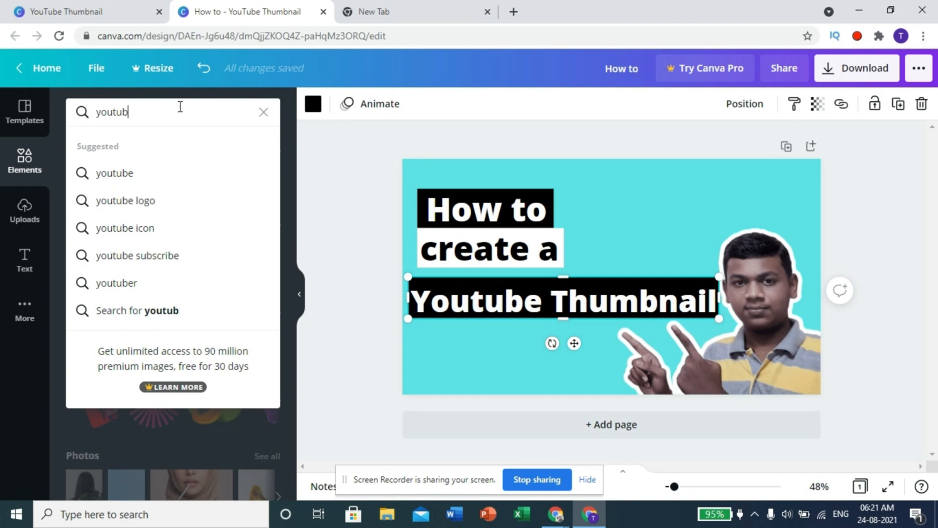
pyautogui.press('Return')
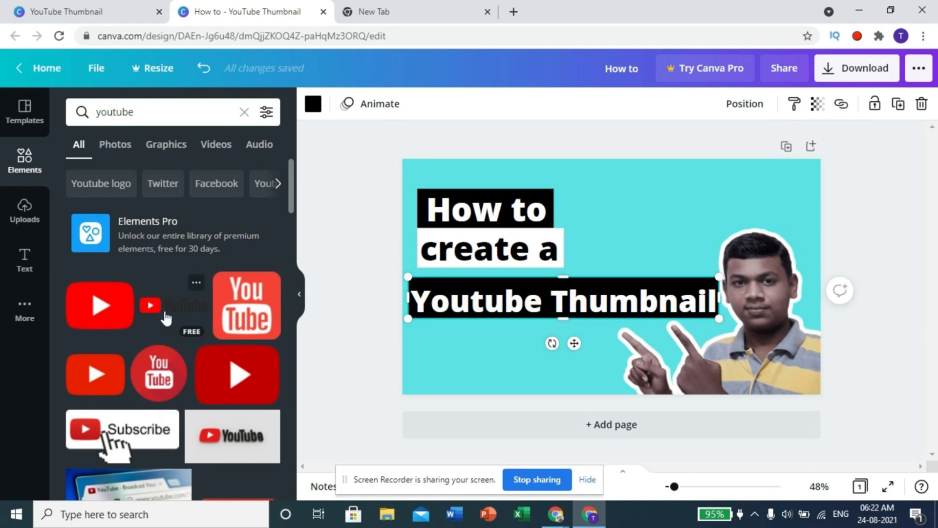
pyautogui.click(176, 299)
# - Place the YouTube logo beside the "How to" heading, above the photo, and enlarge it
pyautogui.moveTo(624, 316); pyautogui.dragTo(674, 252)
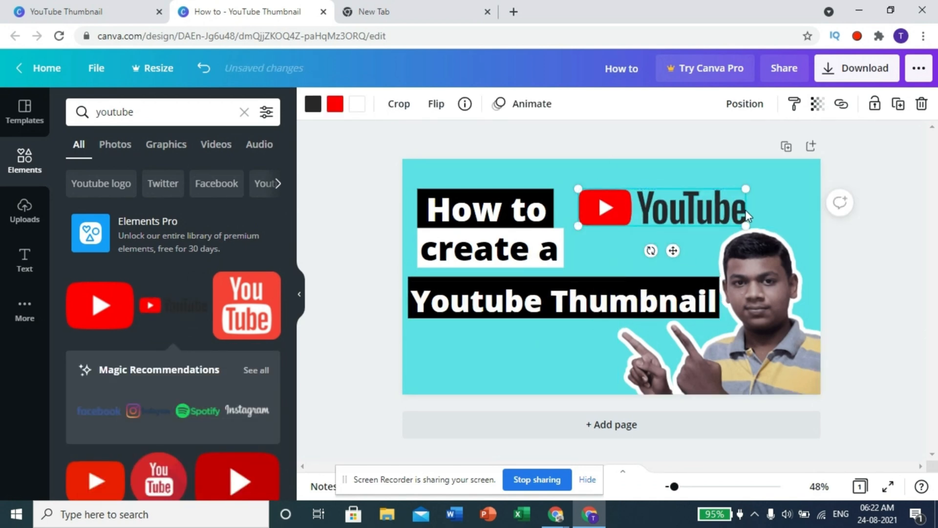
pyautogui.moveTo(746, 185); pyautogui.dragTo(785, 178)
pyautogui.click(421, 371)
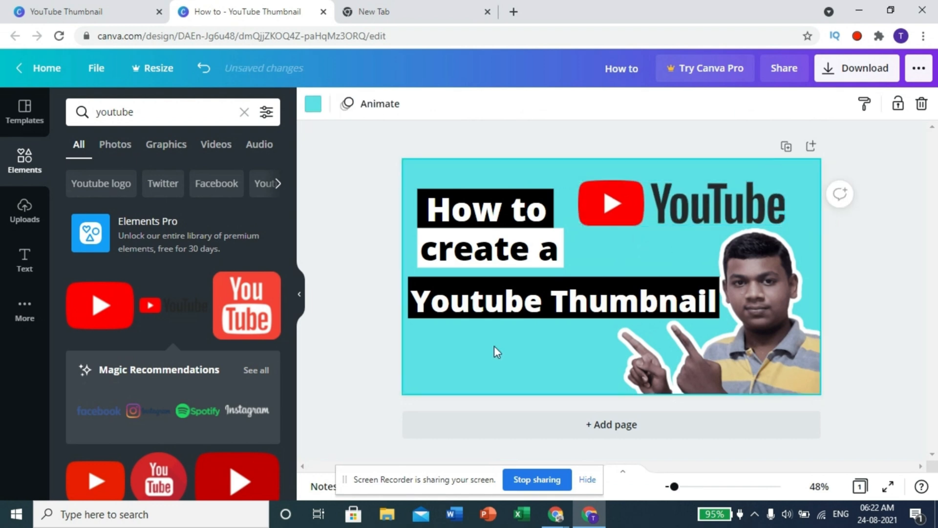
pyautogui.click(360, 359)
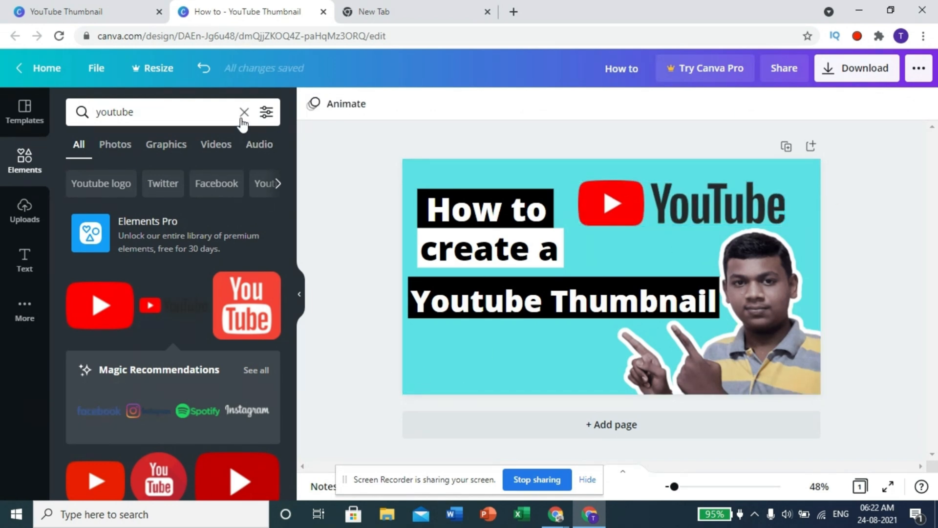
# - Search the elements for "photoshop" and insert the free turquoise Ps icon
pyautogui.click(244, 113)
pyautogui.write('photo')
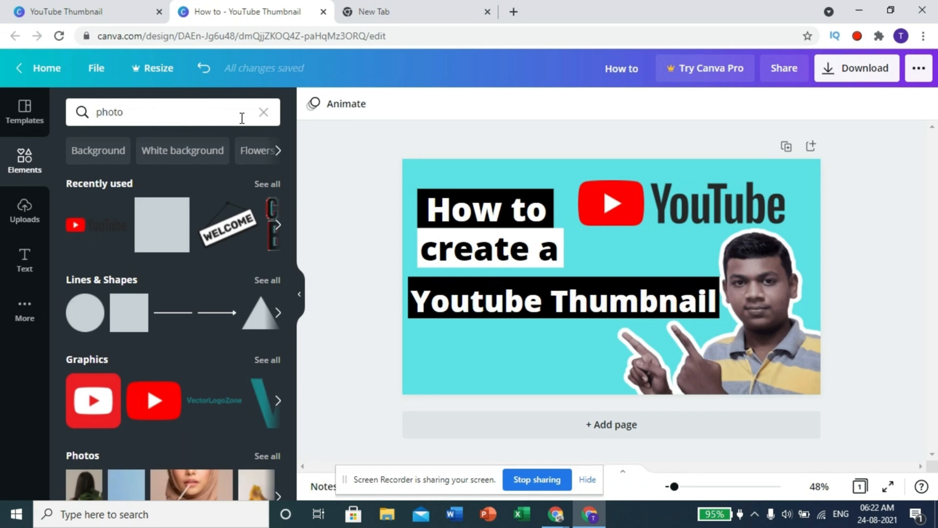
pyautogui.write('shop')
pyautogui.press('Return')
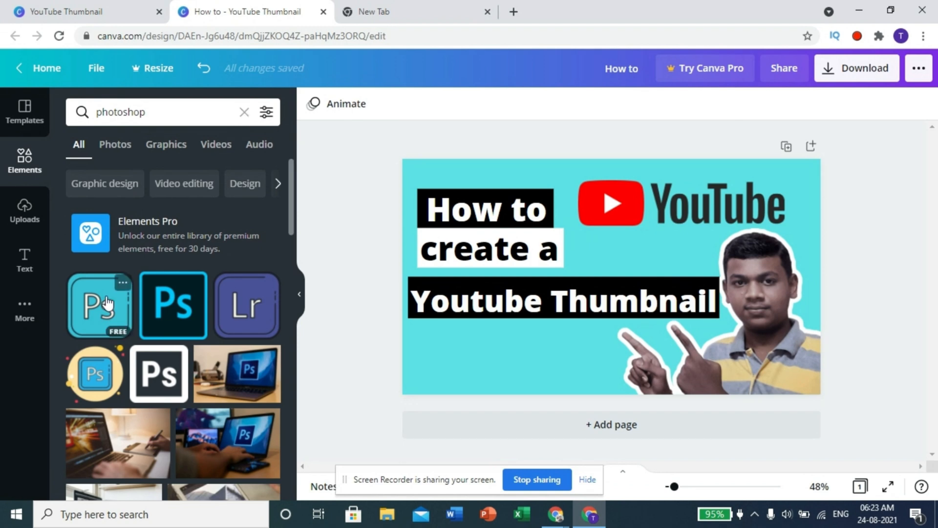
pyautogui.click(99, 305)
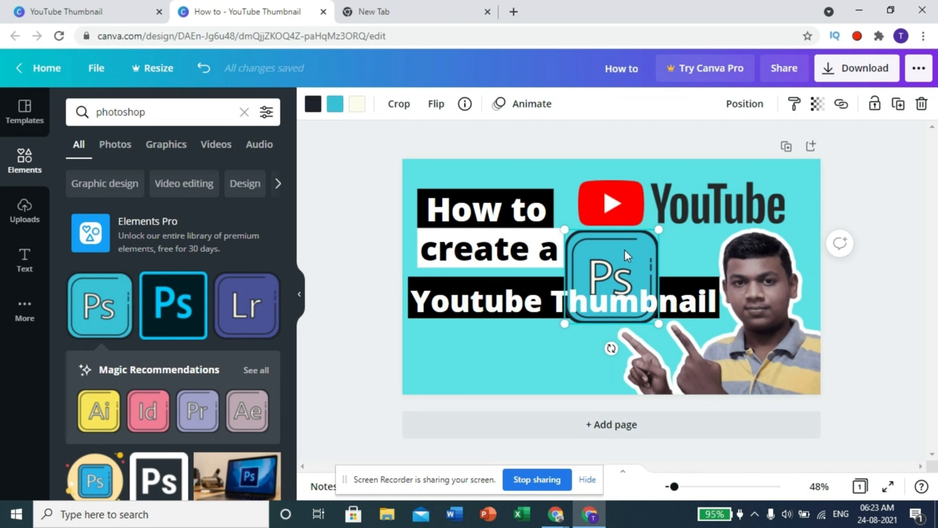
# - Place the Ps icon below the "Youtube Thumbnail" line, tilted slightly counterclockwise and shrunk to about 166 by 166 px
pyautogui.moveTo(624, 249); pyautogui.dragTo(524, 338)
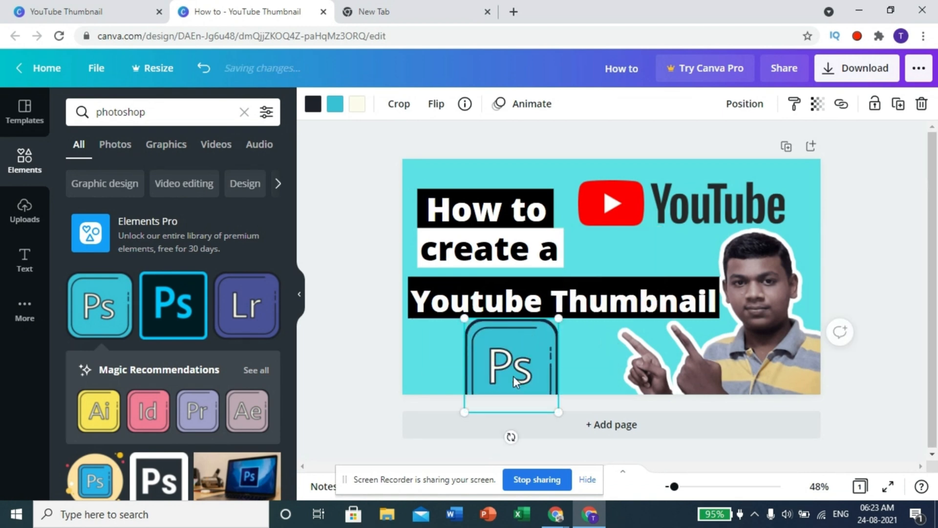
pyautogui.moveTo(510, 437); pyautogui.dragTo(541, 429)
pyautogui.moveTo(573, 386); pyautogui.dragTo(519, 371)
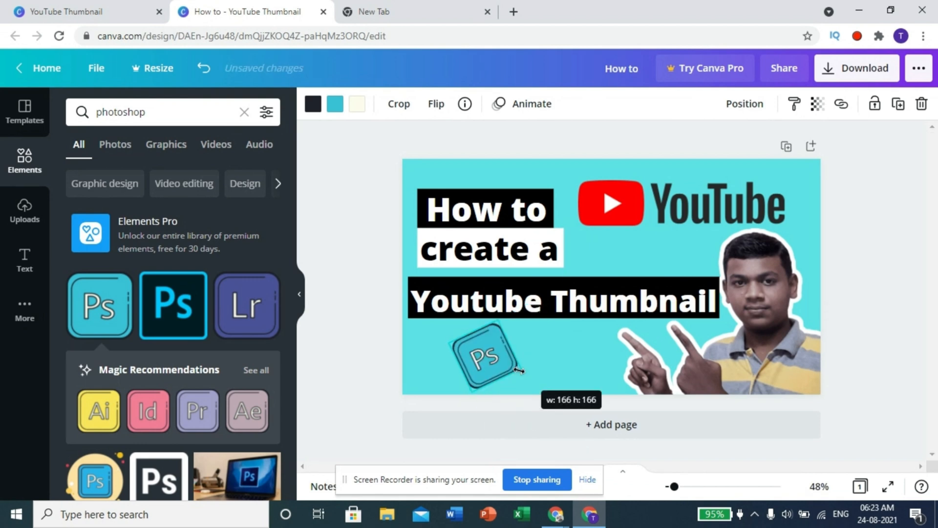
pyautogui.click(630, 238)
pyautogui.click(597, 239)
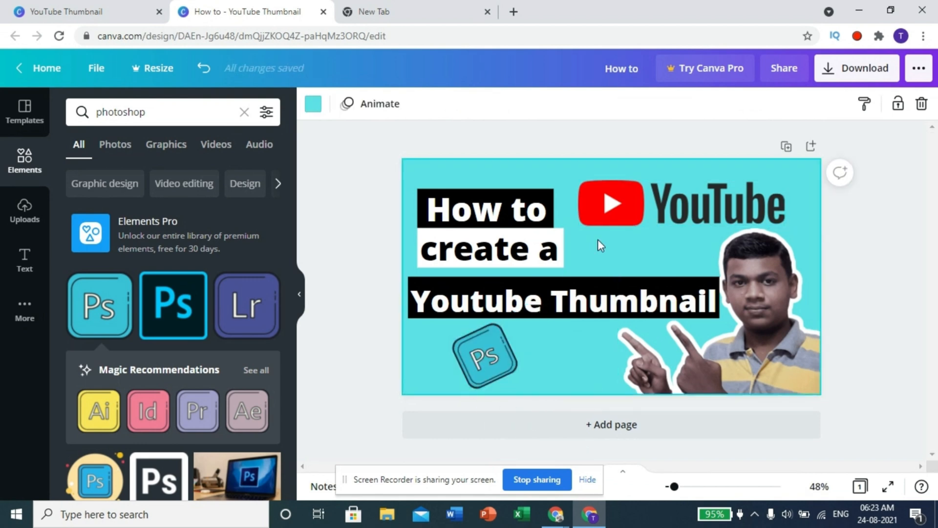